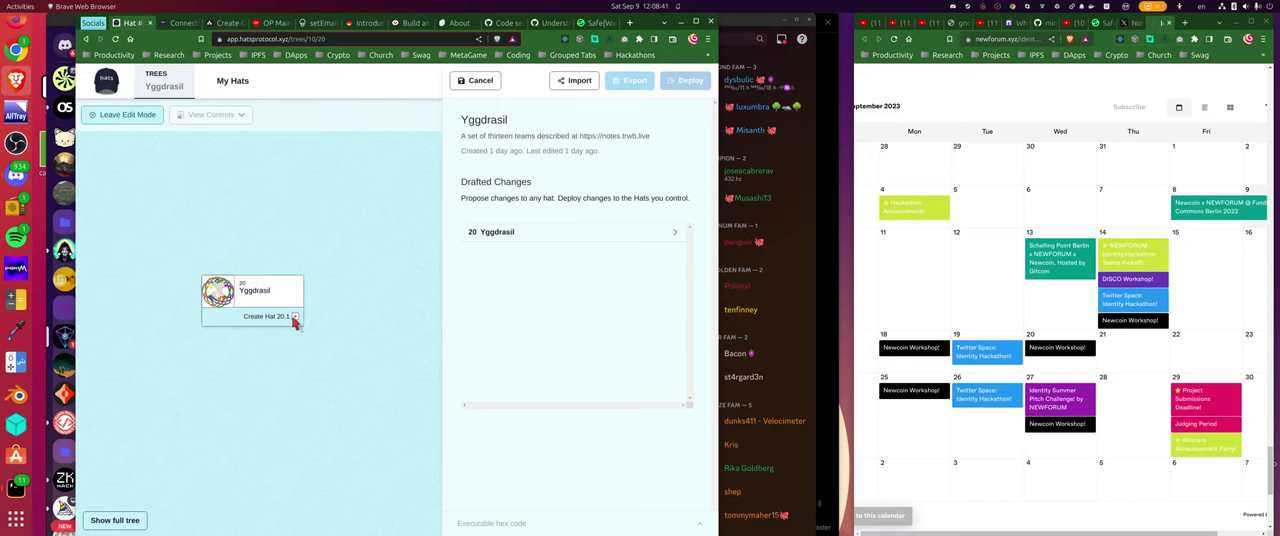
# Step: Close the drafted changes overview, create child hat 20.1 under Yggdrasil, and open its details
pyautogui.click(295, 318)
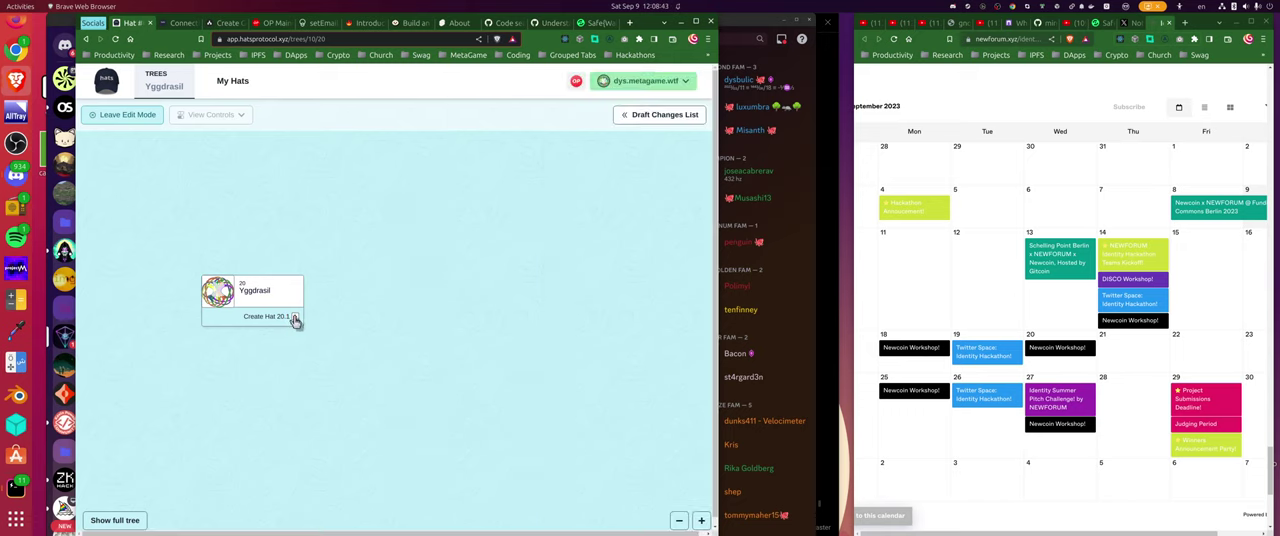
pyautogui.click(295, 318)
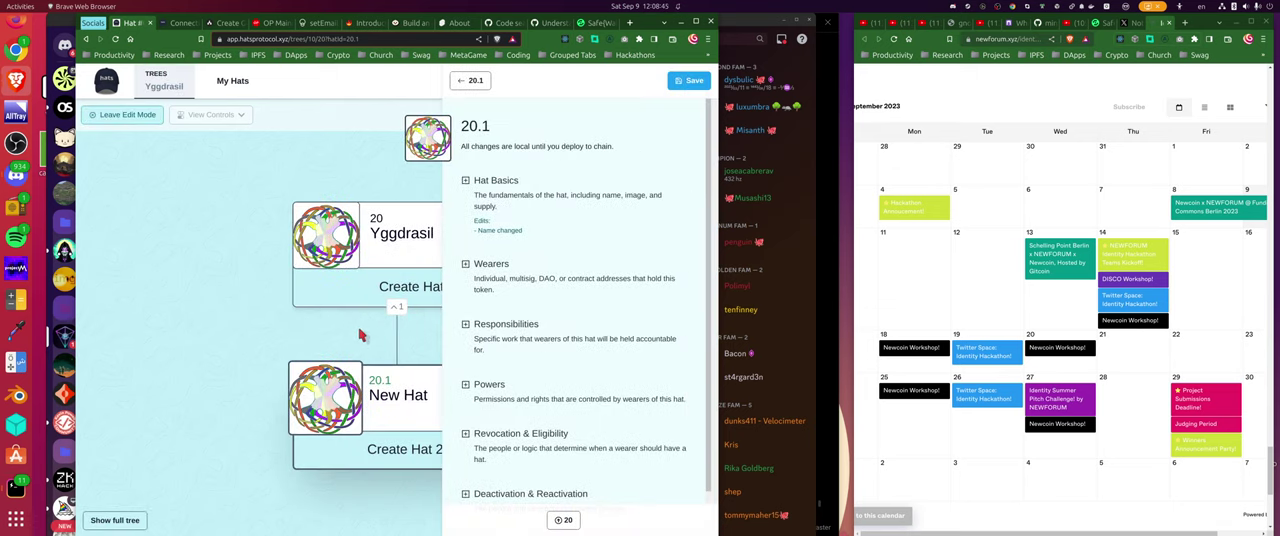
pyautogui.click(257, 266)
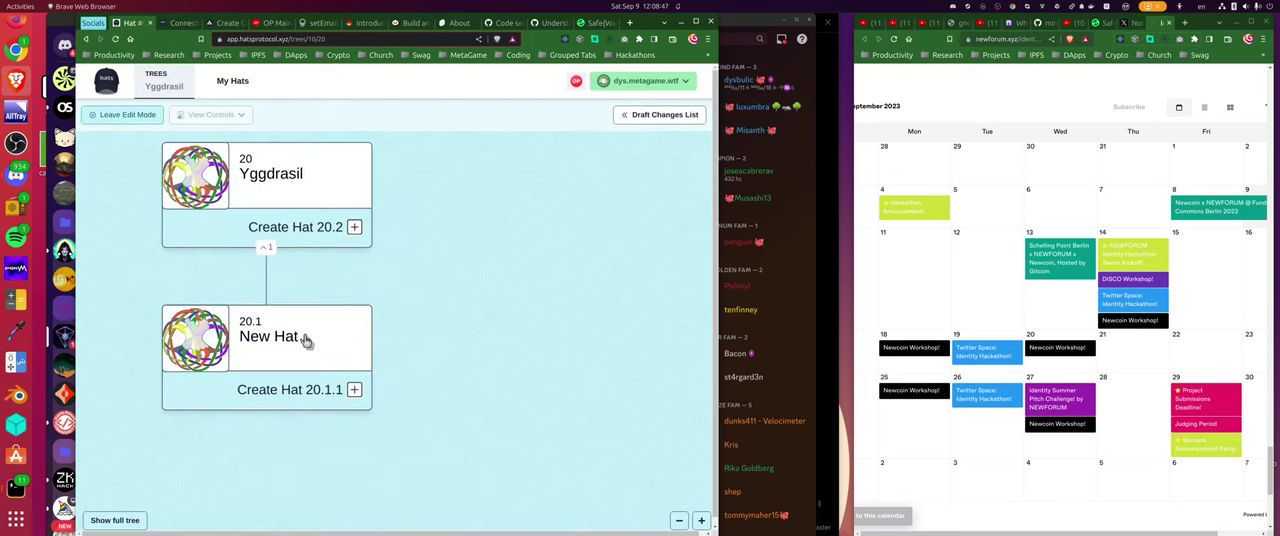
pyautogui.click(326, 352)
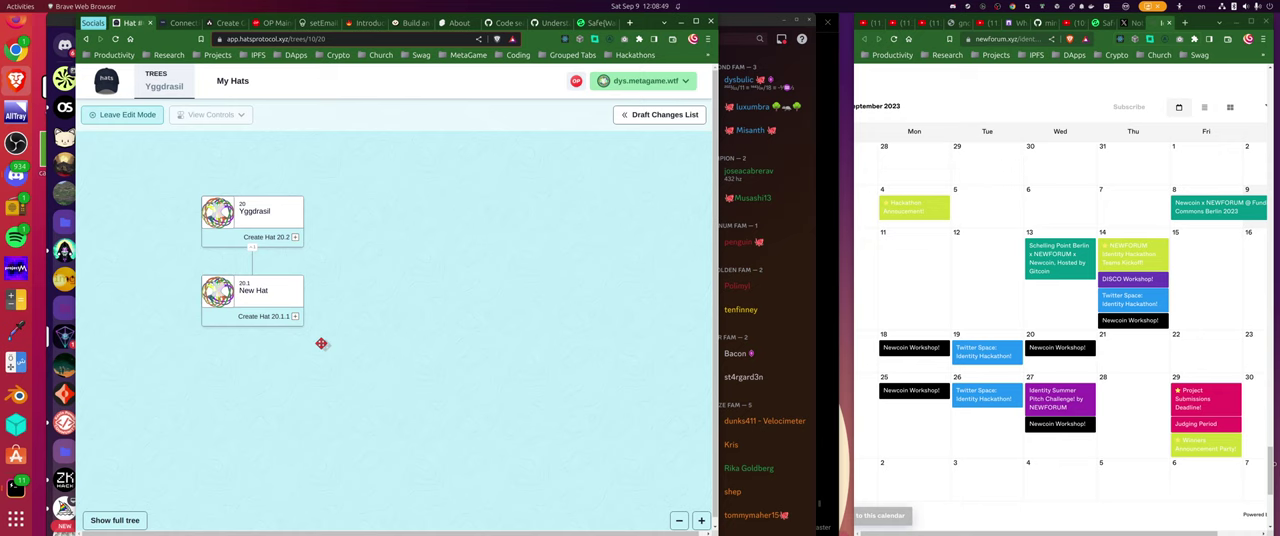
# Step: Give hat 20.1 the pink purse image svg.svg and the name Pink Team, then save
pyautogui.click(244, 289)
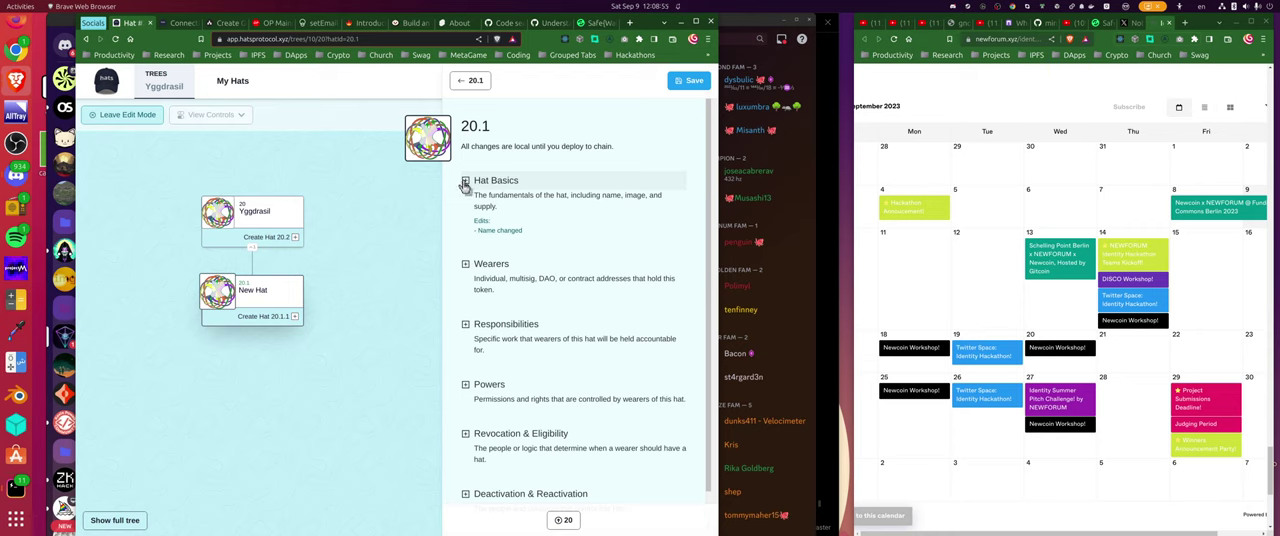
pyautogui.click(465, 182)
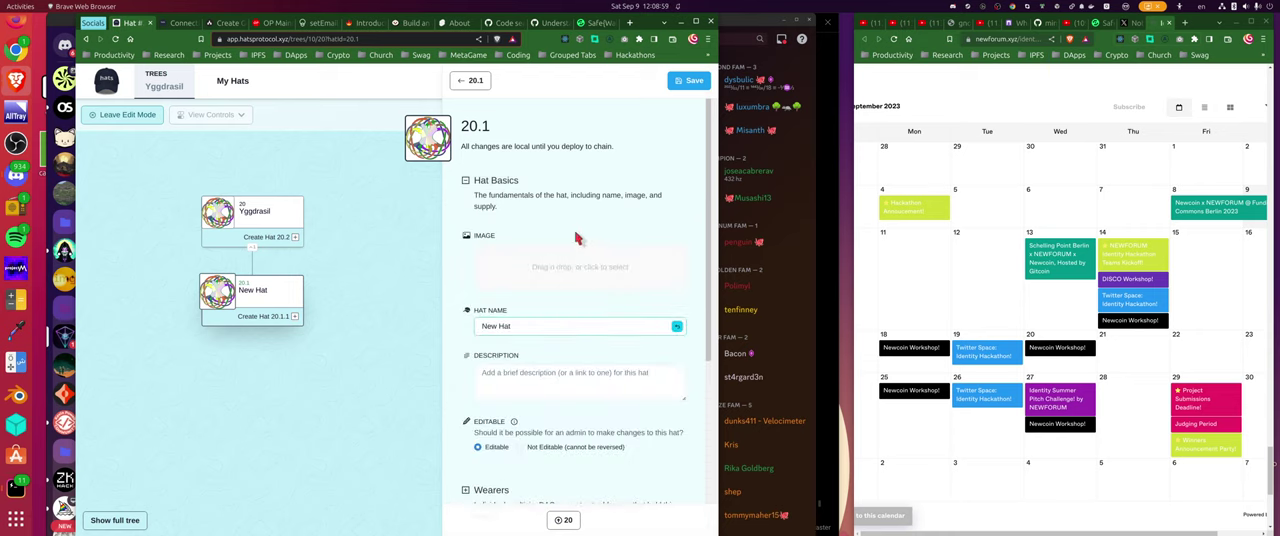
pyautogui.click(606, 262)
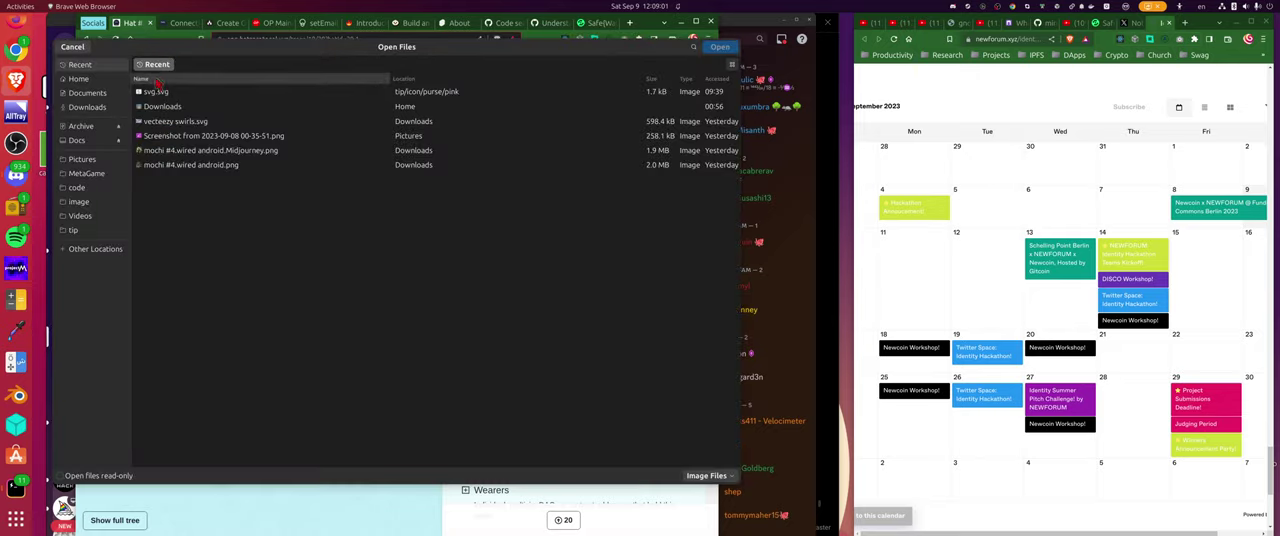
pyautogui.click(185, 106)
pyautogui.doubleClick(183, 92)
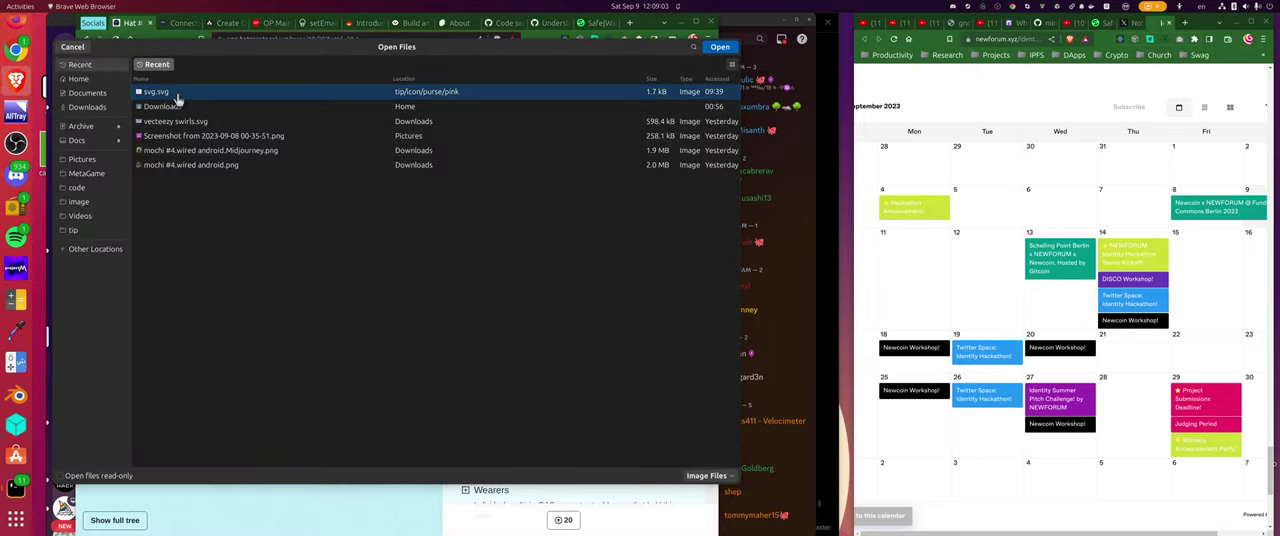
pyautogui.doubleClick(580, 334)
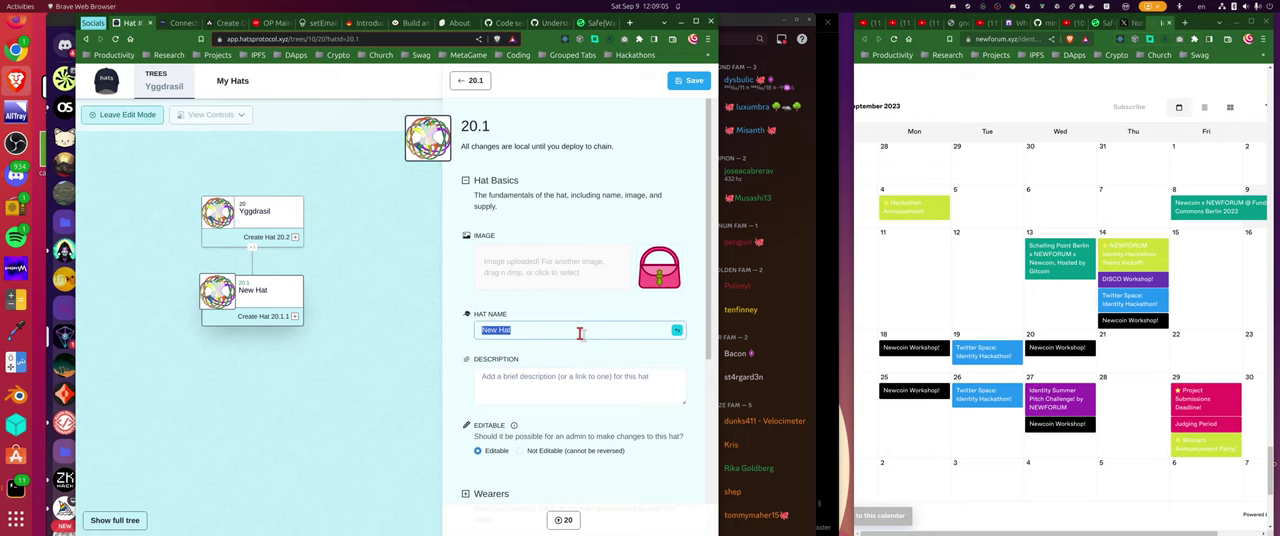
pyautogui.write('Pink Team')
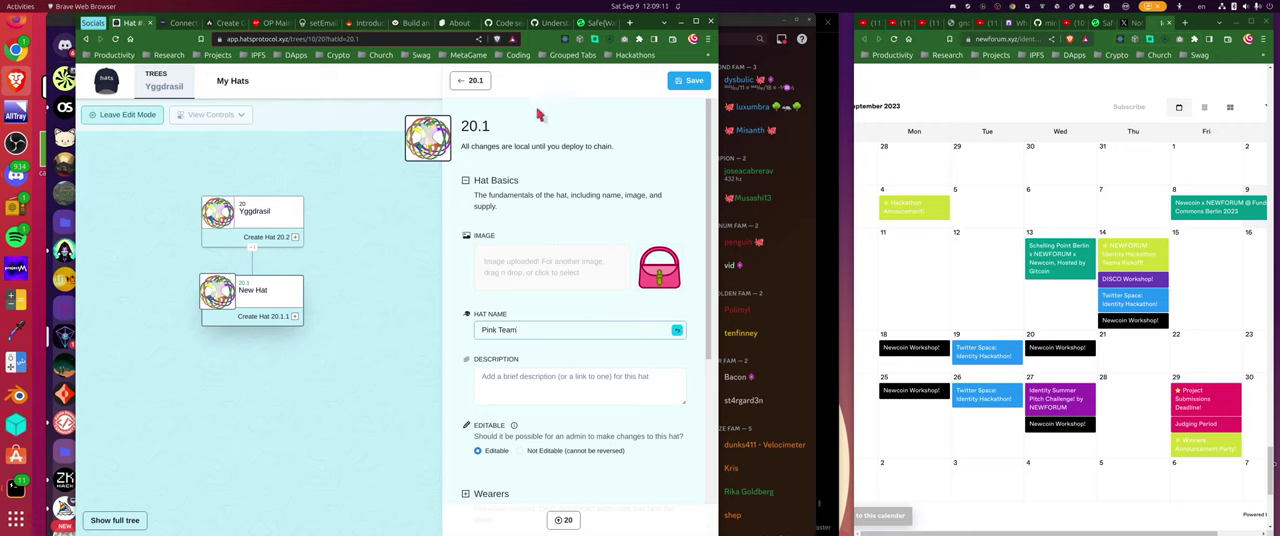
pyautogui.click(701, 80)
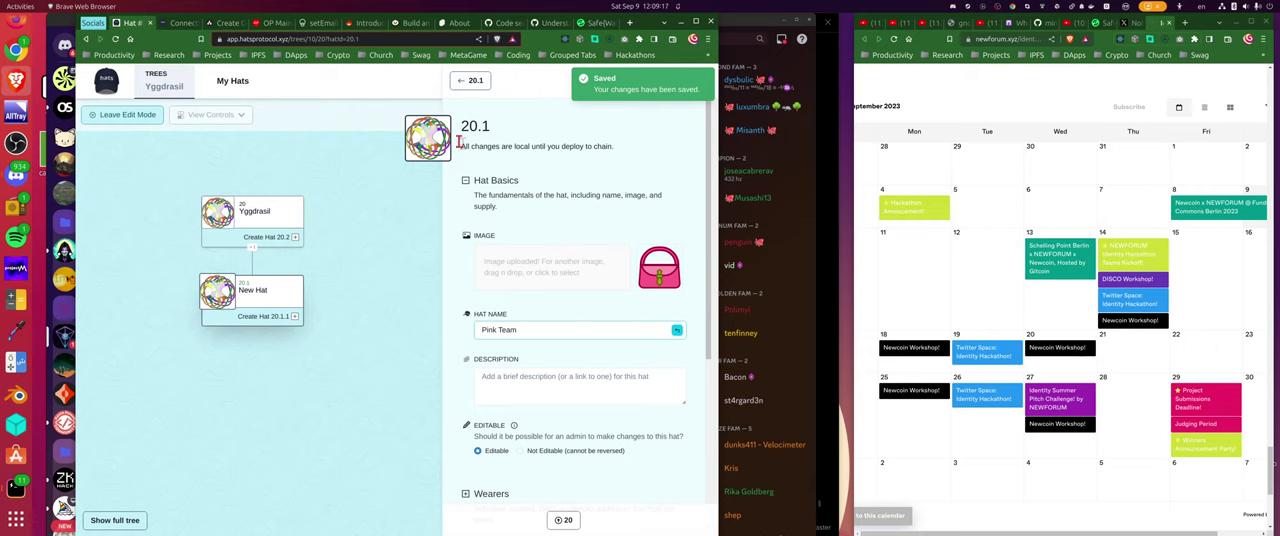
pyautogui.click(143, 118)
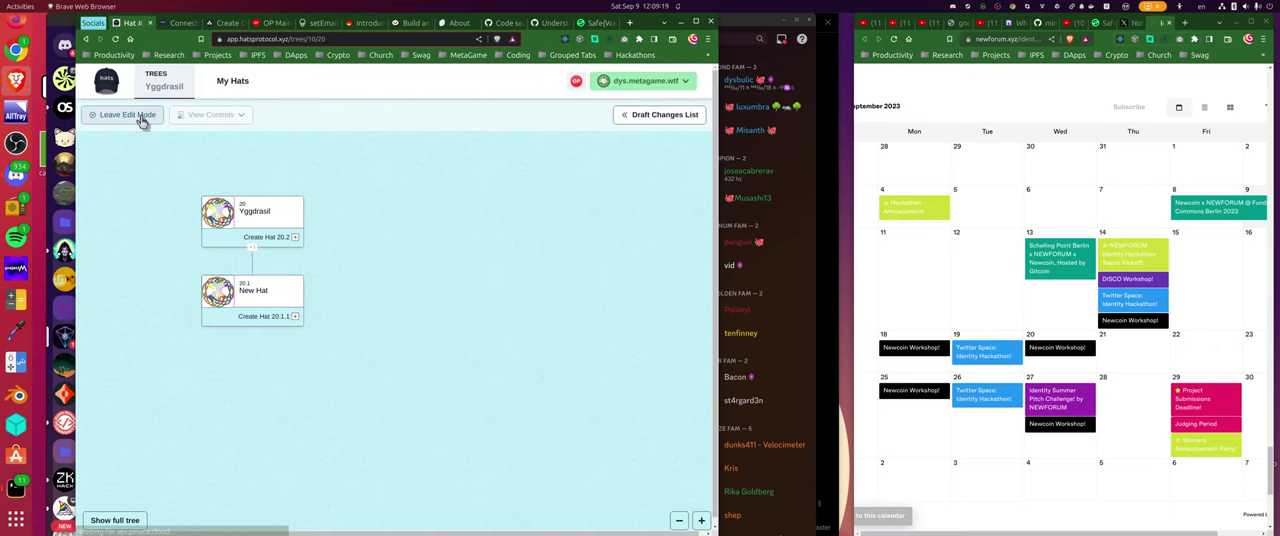
pyautogui.click(651, 116)
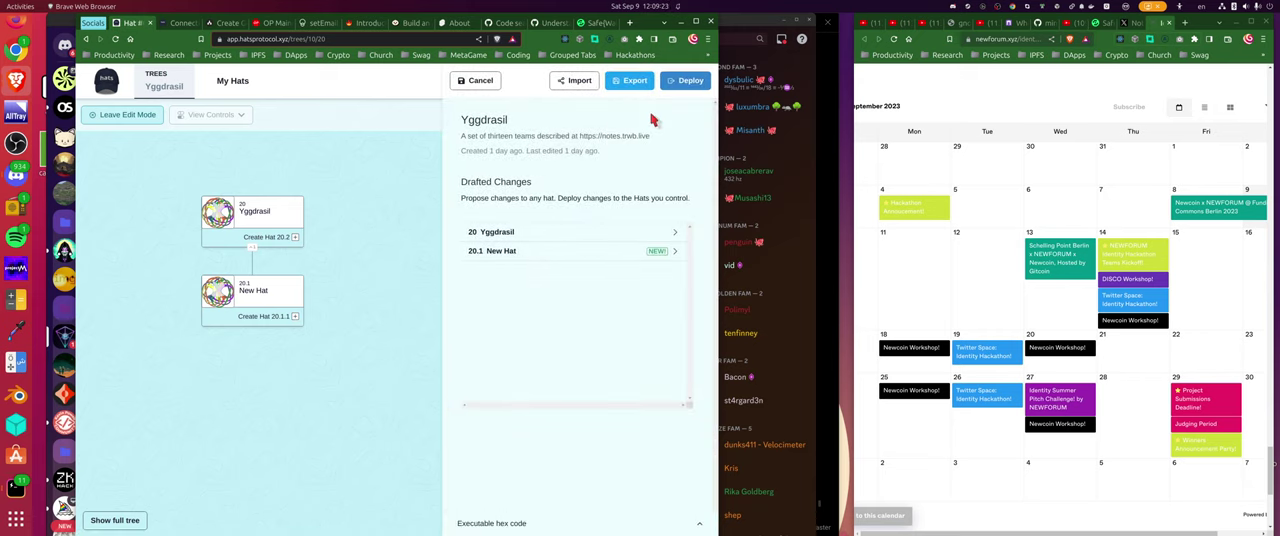
pyautogui.click(565, 252)
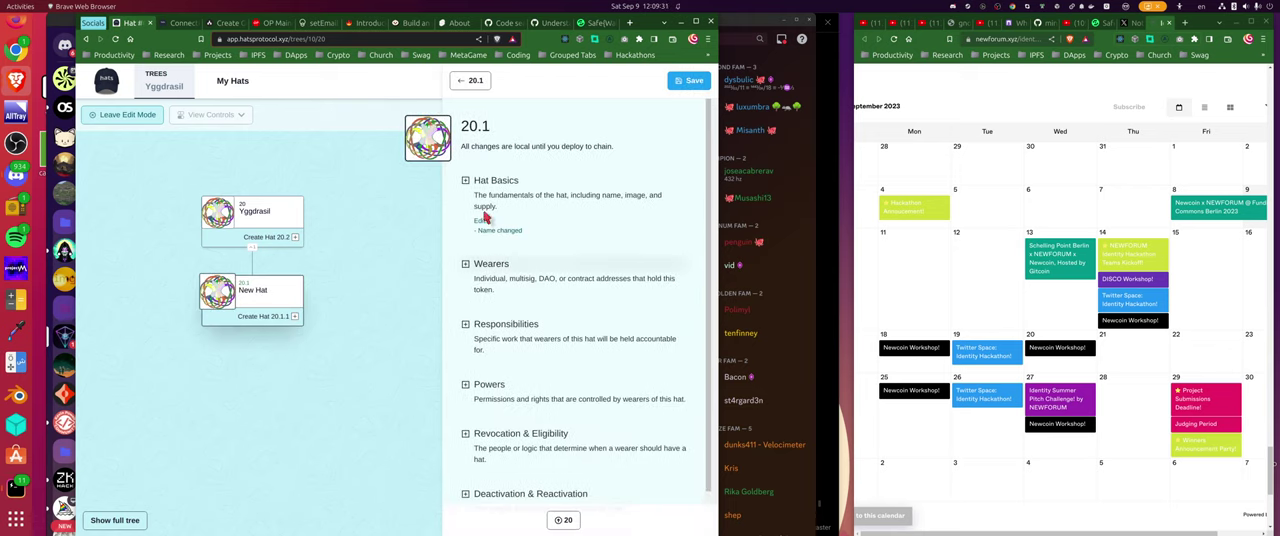
# Step: Re-upload the pink purse image to hat 20.1, save the draft, and return to the tree
pyautogui.click(465, 182)
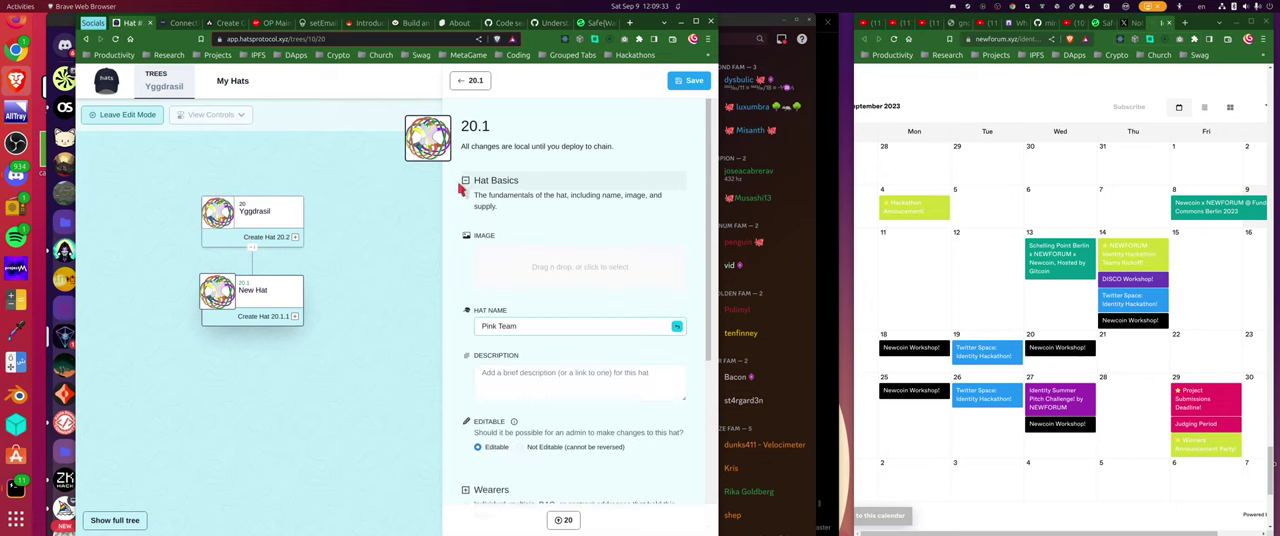
pyautogui.click(596, 270)
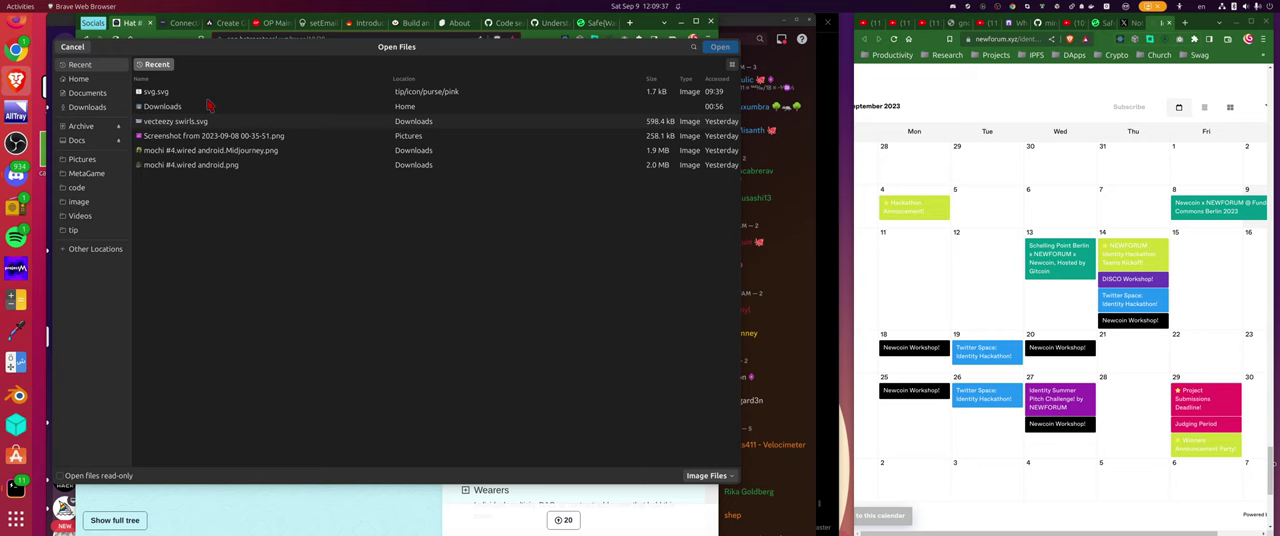
pyautogui.doubleClick(171, 93)
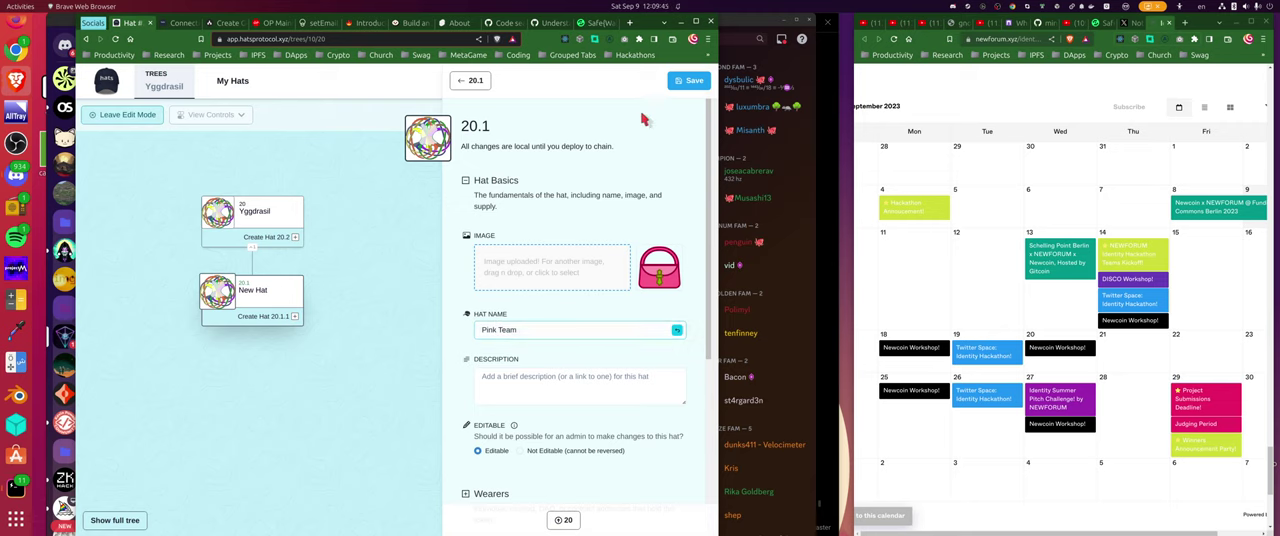
pyautogui.click(690, 81)
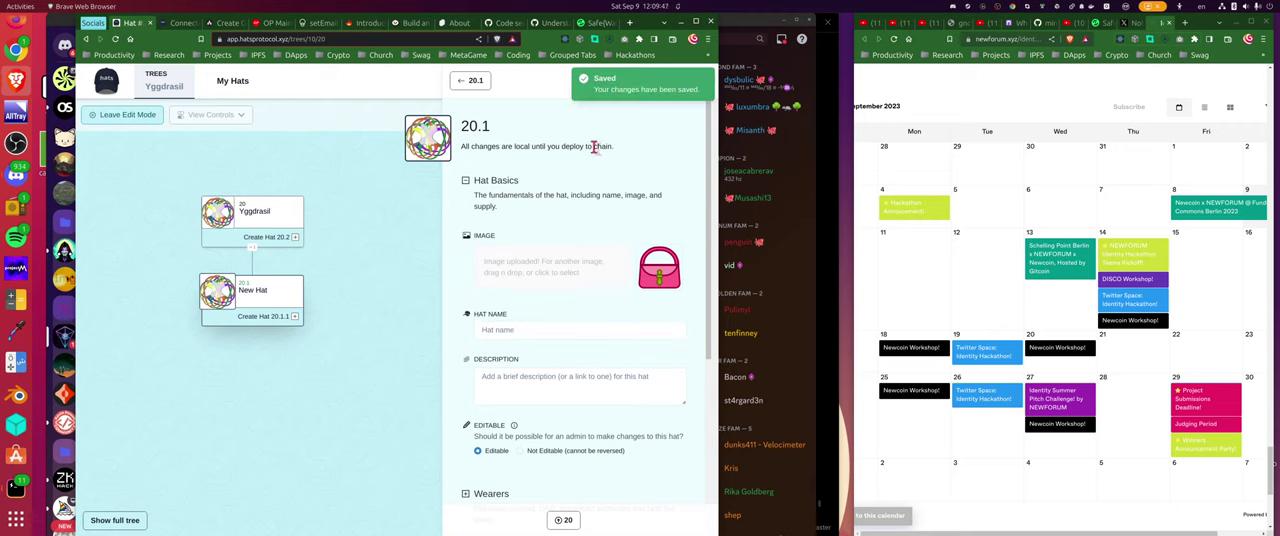
pyautogui.click(378, 278)
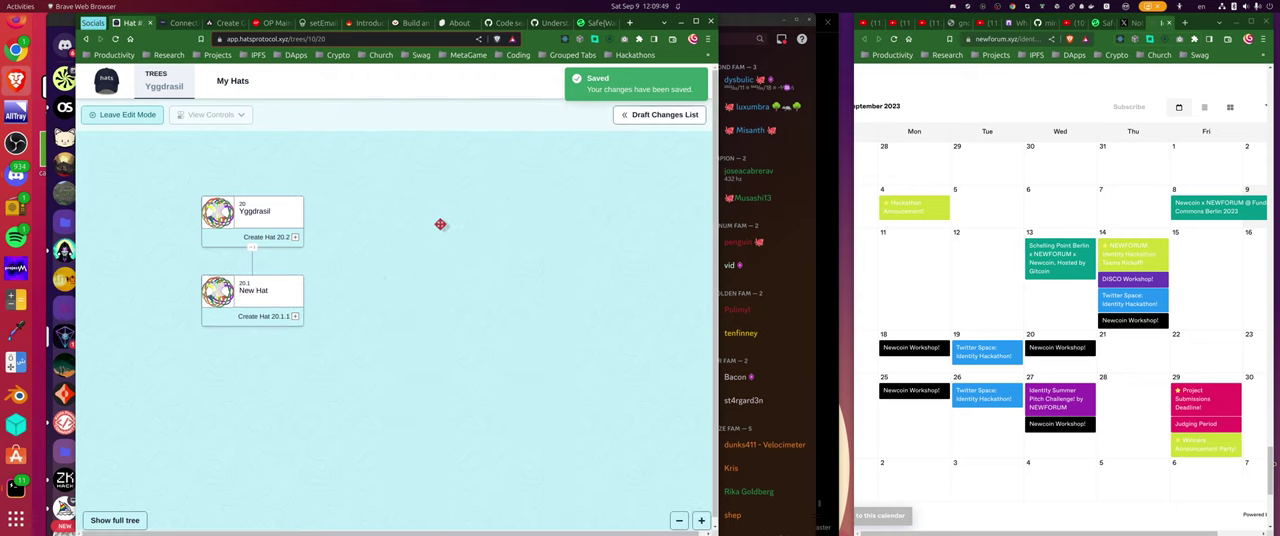
# Step: Reopen the 20.1 New Hat entry from the Draft Changes List
pyautogui.click(655, 115)
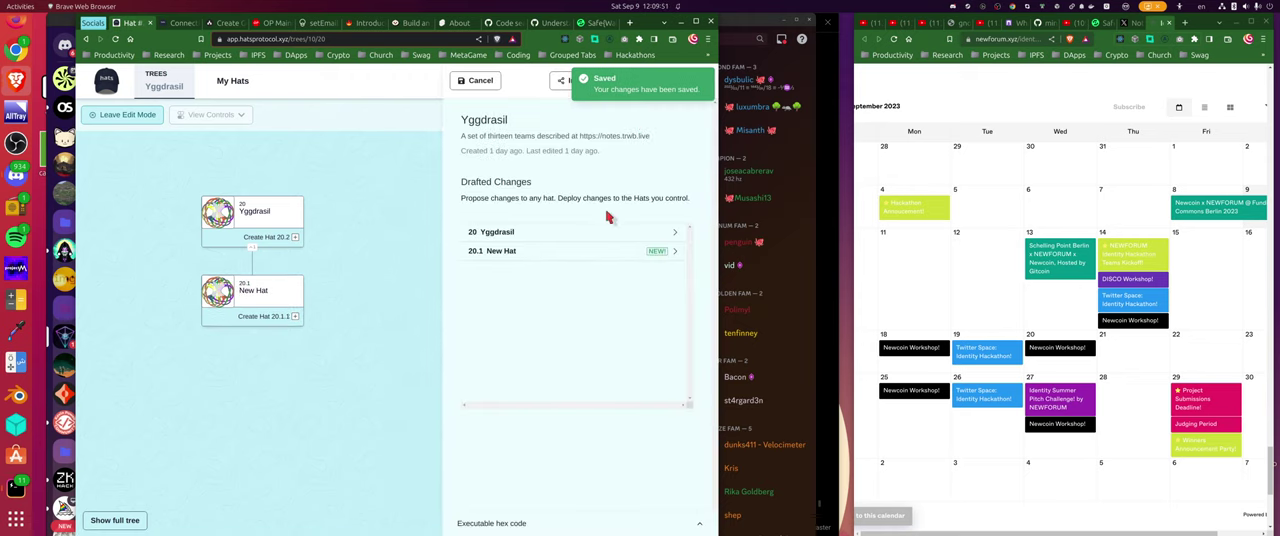
pyautogui.click(608, 250)
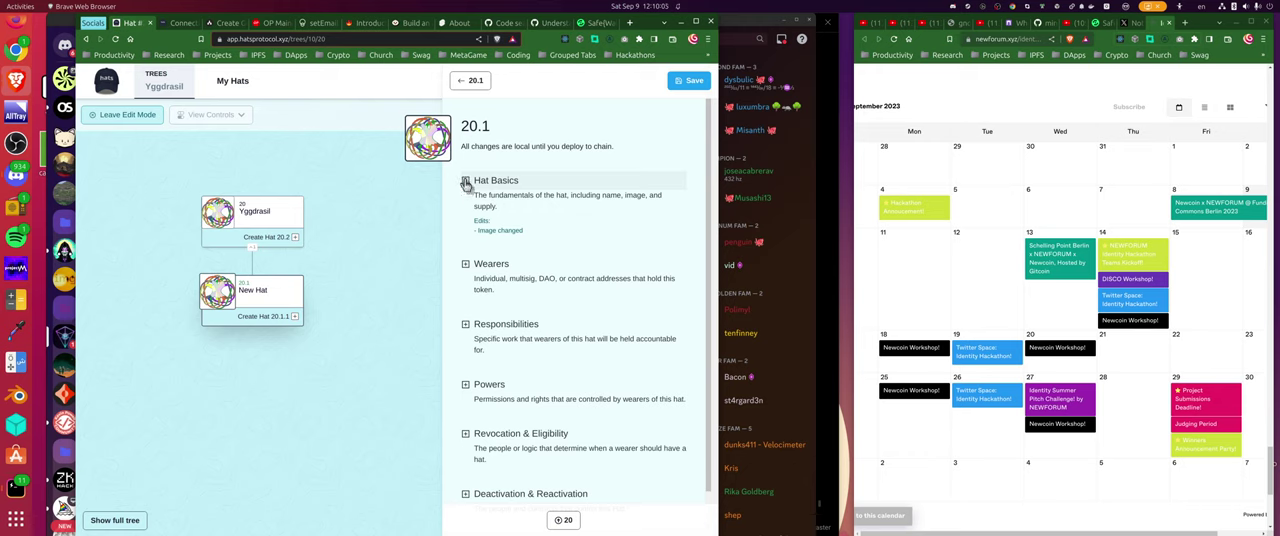
# Step: Attach svg.svg and the name Pink Team to hat 20.1, save, and return to drafted changes
pyautogui.click(466, 184)
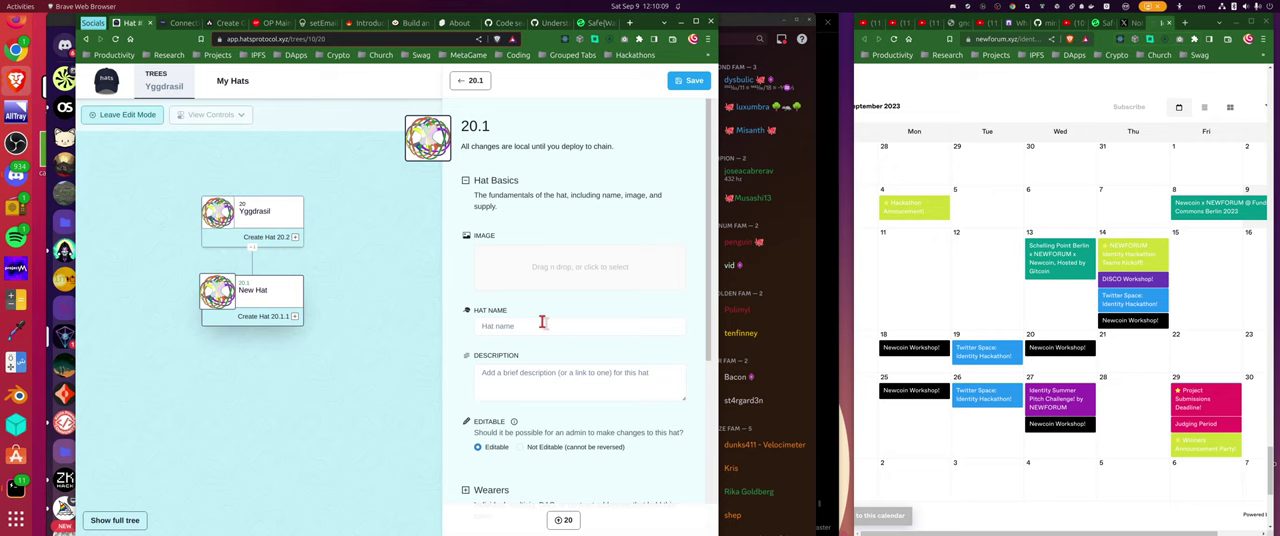
pyautogui.click(563, 258)
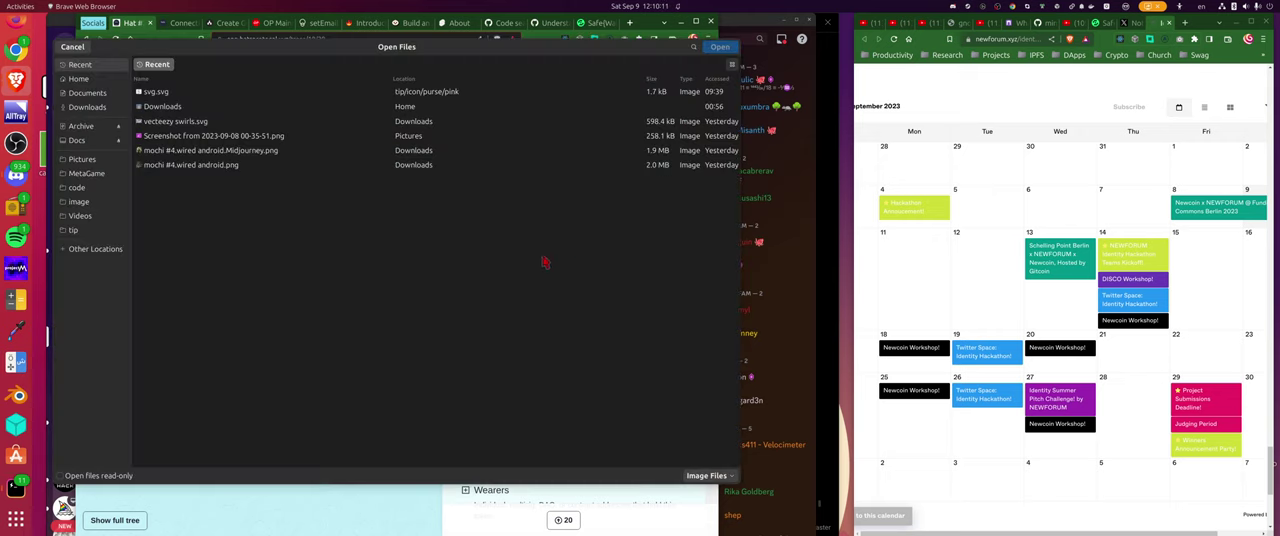
pyautogui.doubleClick(155, 93)
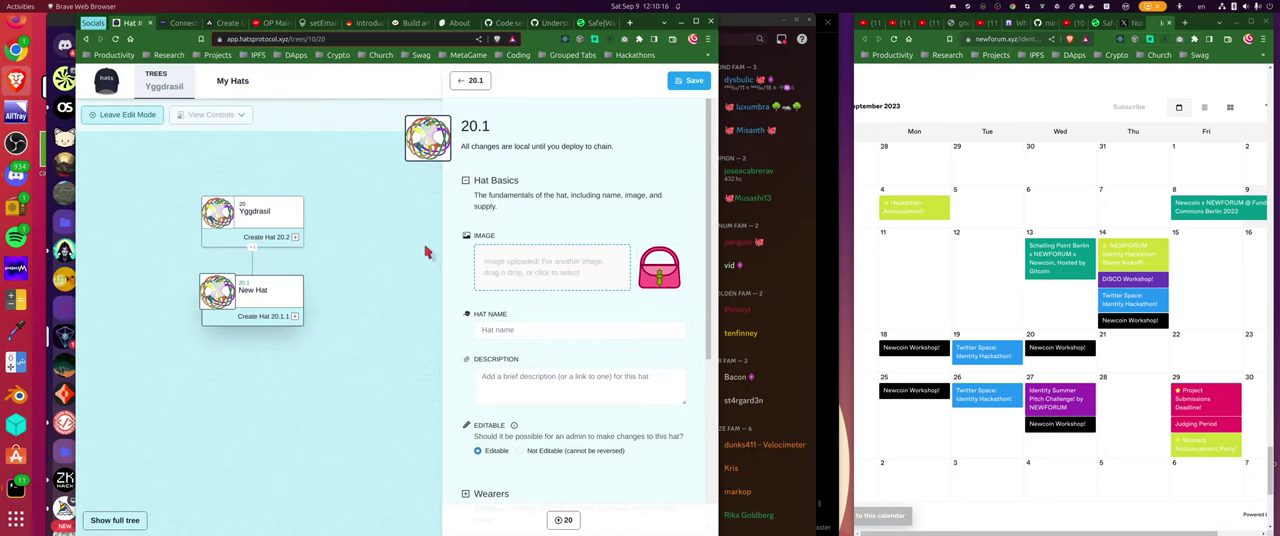
pyautogui.click(530, 330)
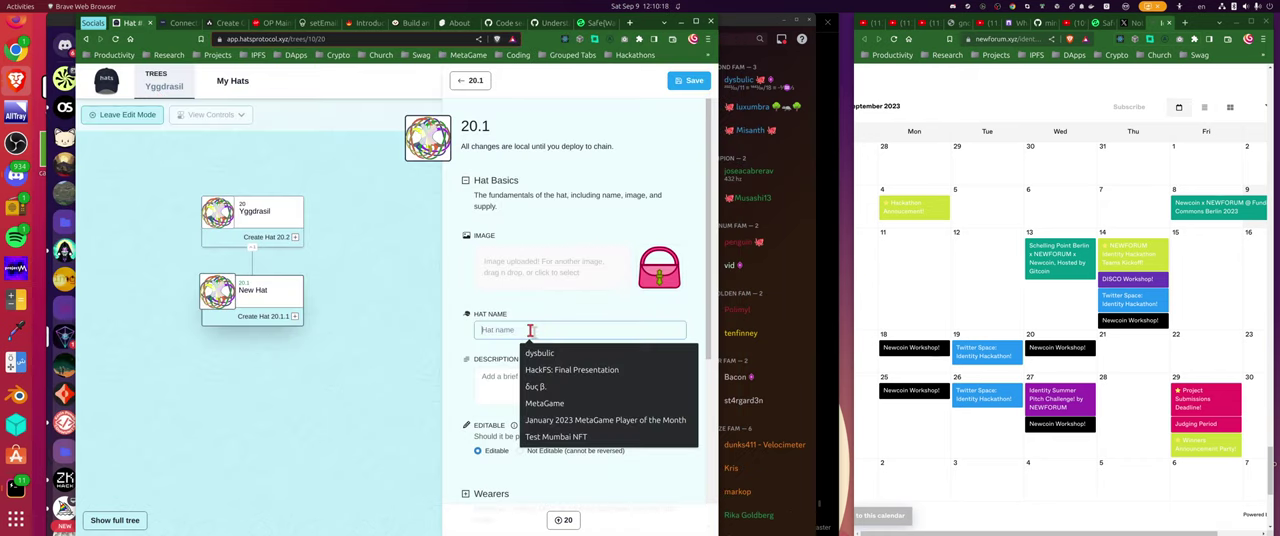
pyautogui.write('Pink T')
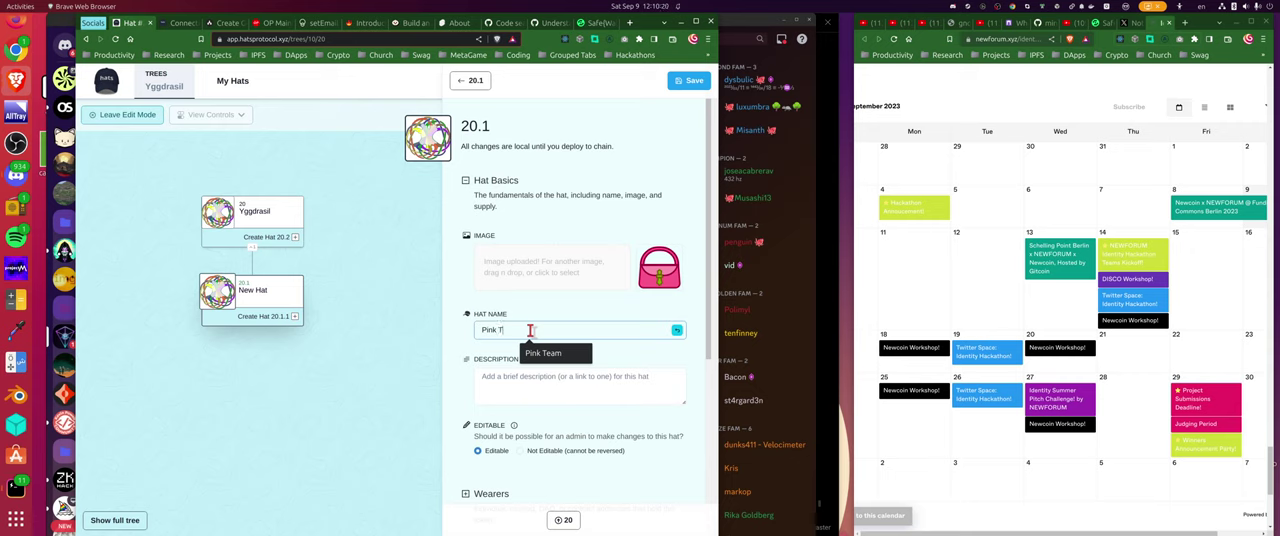
pyautogui.write('eam')
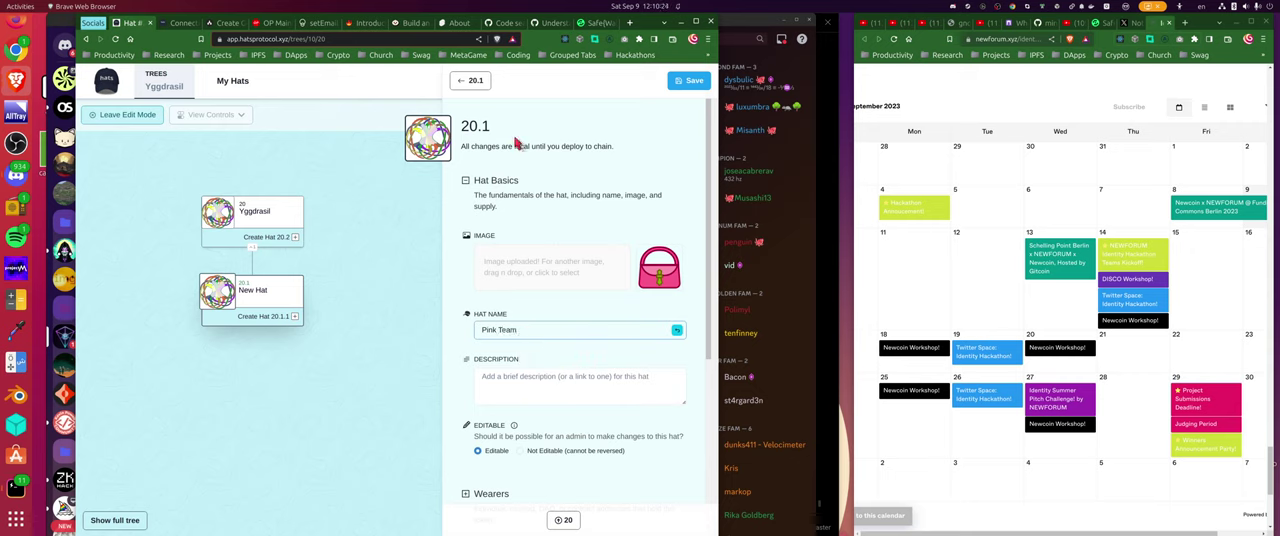
pyautogui.click(688, 81)
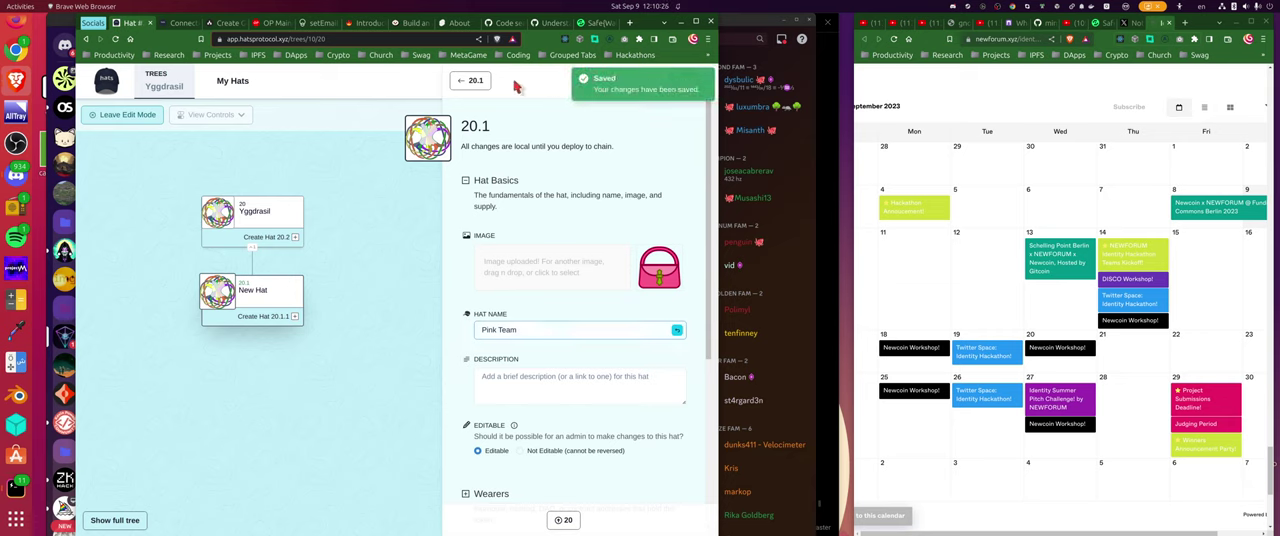
pyautogui.click(474, 81)
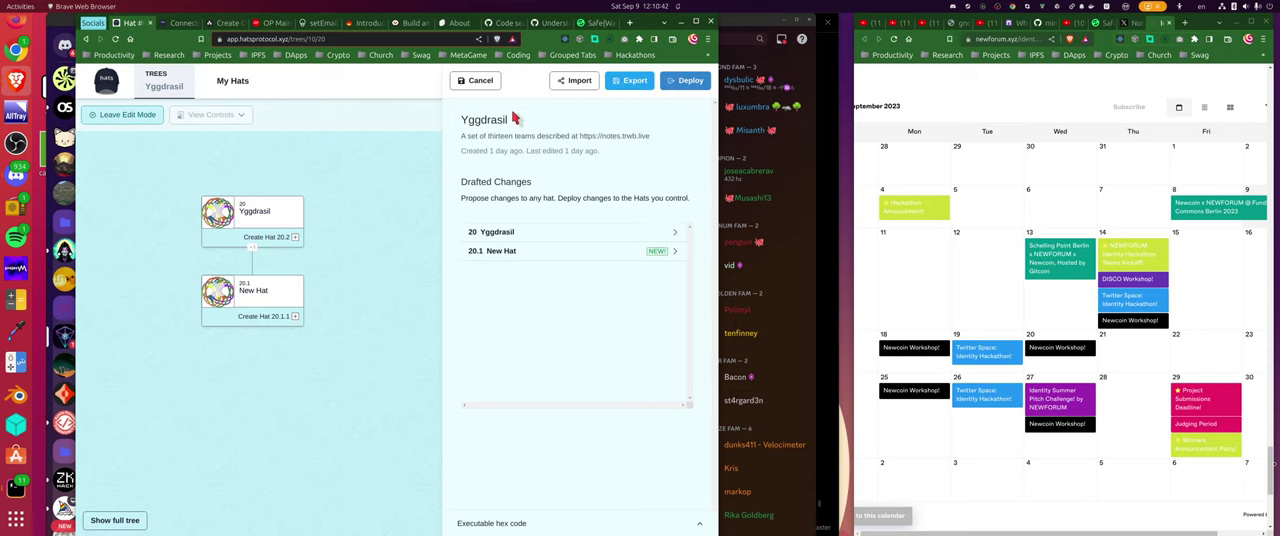
# Step: Deploy the Yggdrasil drafted changes and sign the wallet transaction
pyautogui.click(685, 86)
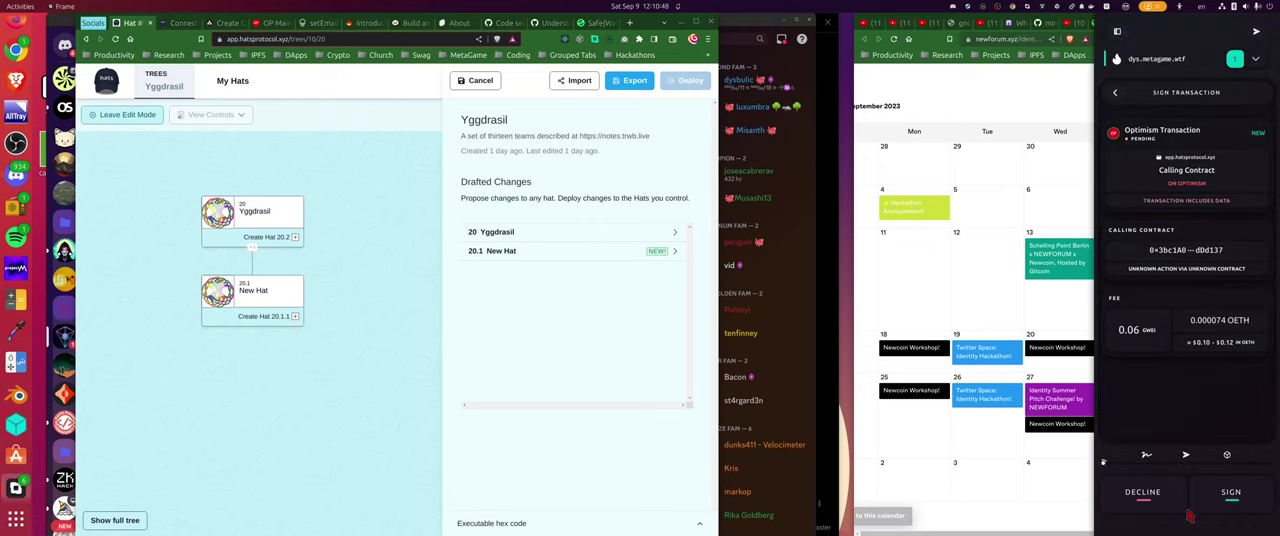
pyautogui.click(1230, 494)
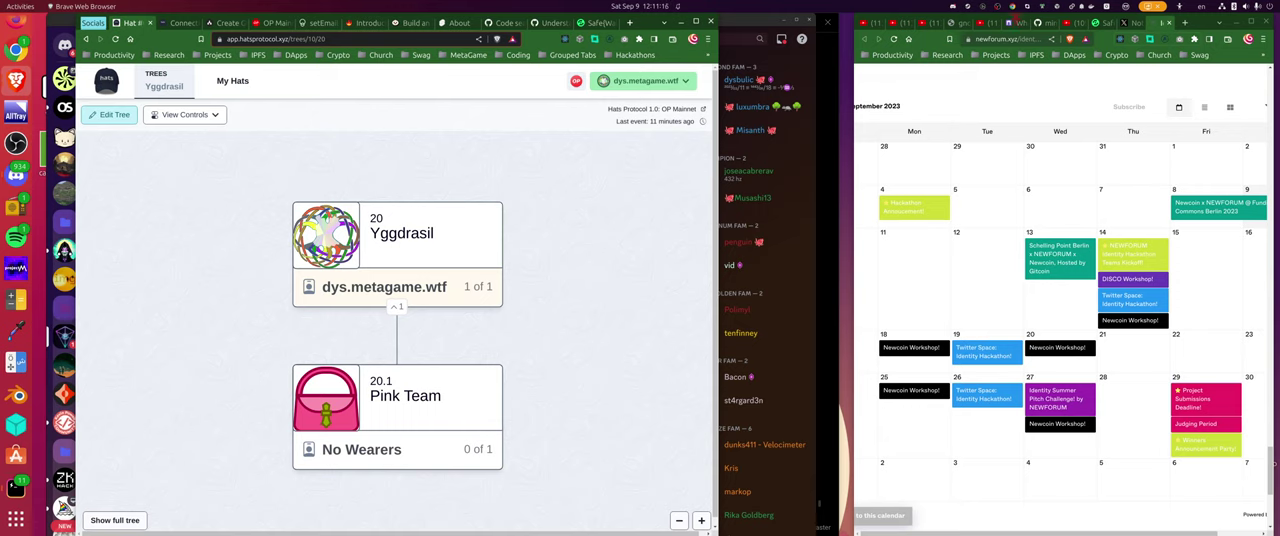
# Step: Check the reloaded Yggdrasil tree shows hat 20.1 Pink Team with its pink purse image
pyautogui.click(997, 6)
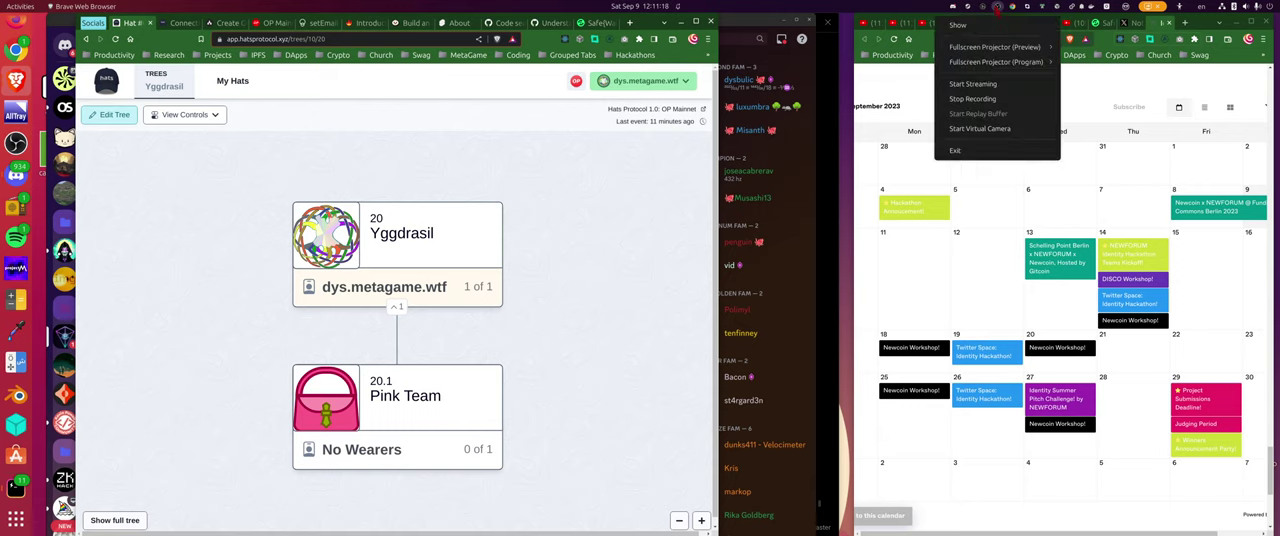